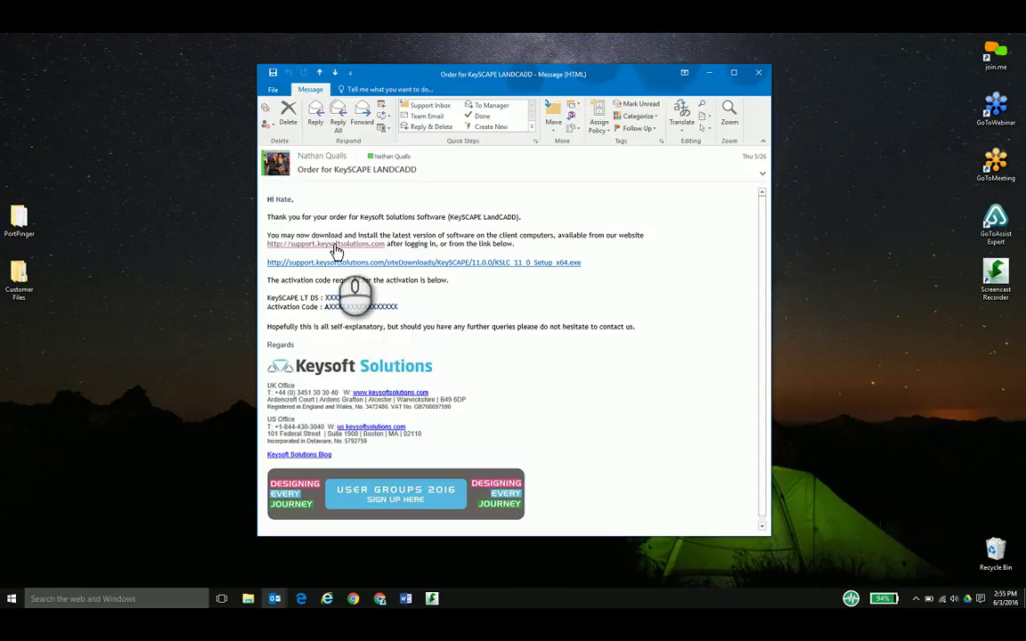
# - Open the support.keysoftsolutions.com link in the KeySCAPE LandCADD order email
pyautogui.click(337, 252)
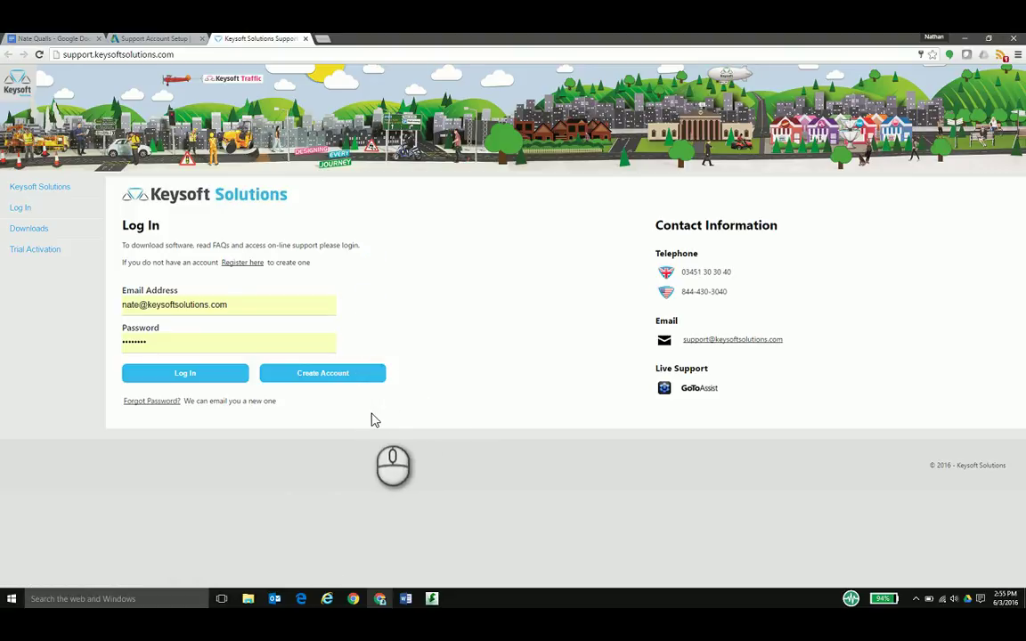
# - Log in with the suggested support email address and its password, replacing the autofilled email
pyautogui.click(326, 376)
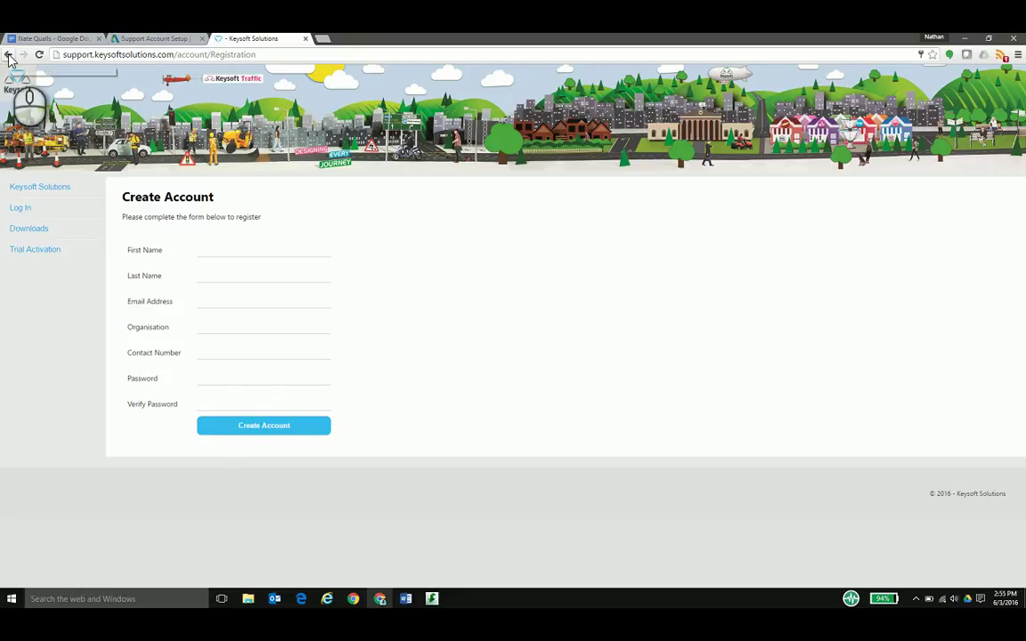
pyautogui.click(9, 56)
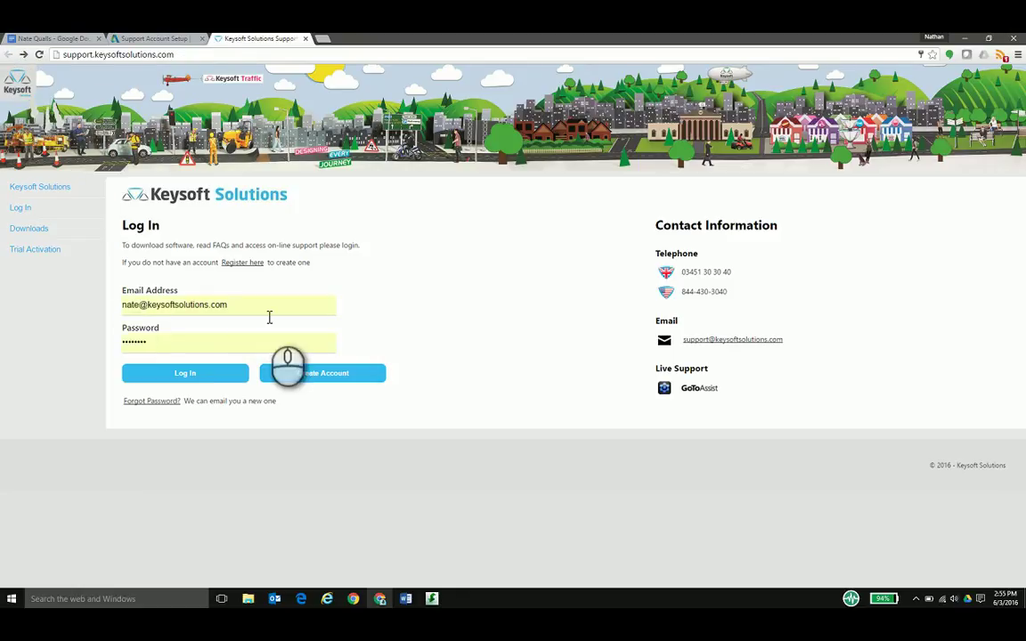
pyautogui.moveTo(247, 305); pyautogui.dragTo(85, 321)
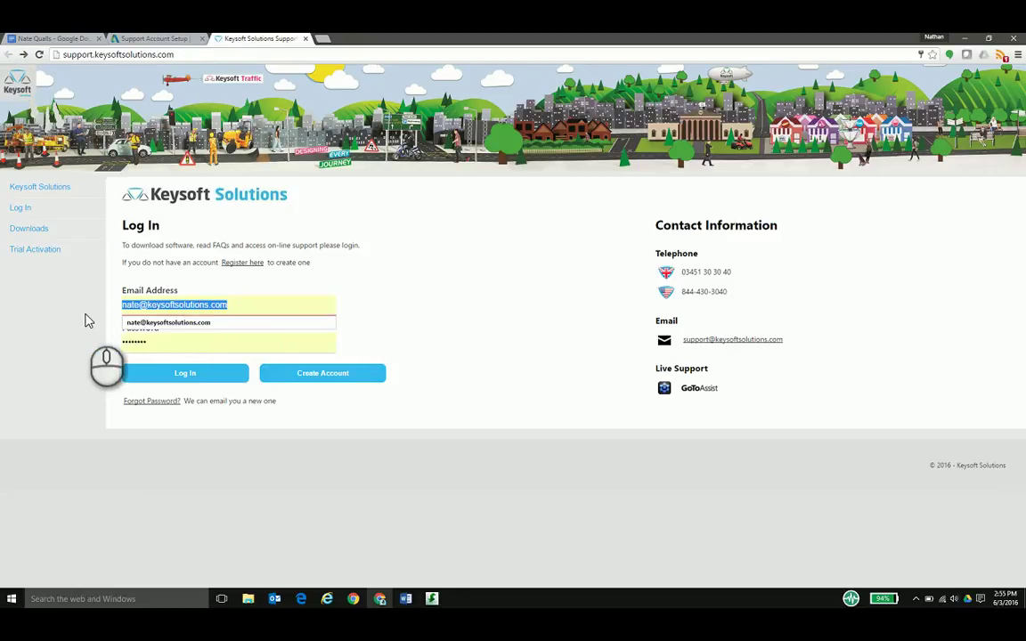
pyautogui.write('su')
pyautogui.press('Down')
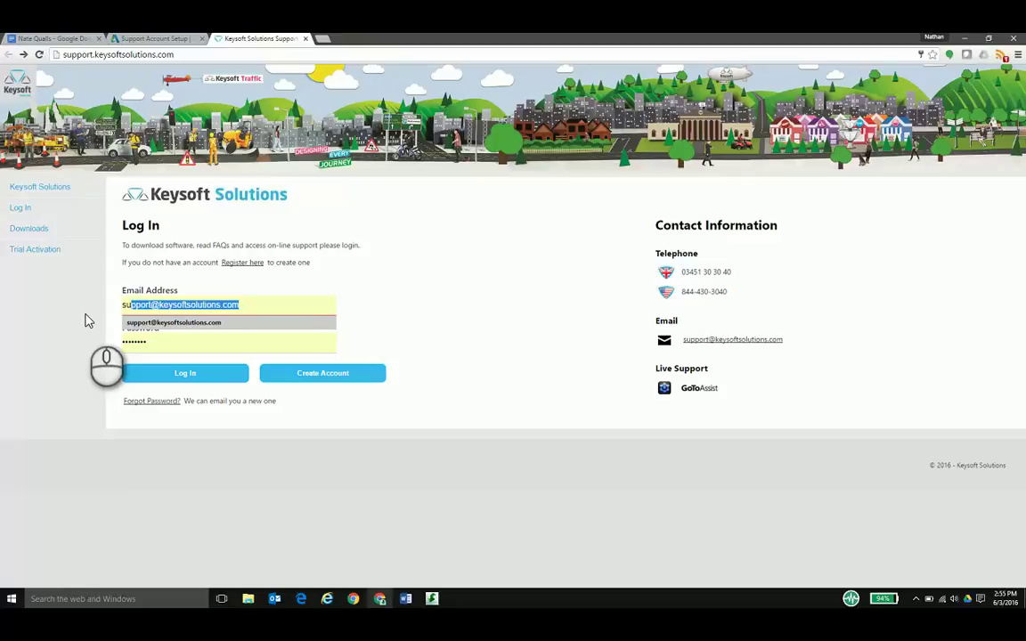
pyautogui.press('Tab')
pyautogui.write('k')
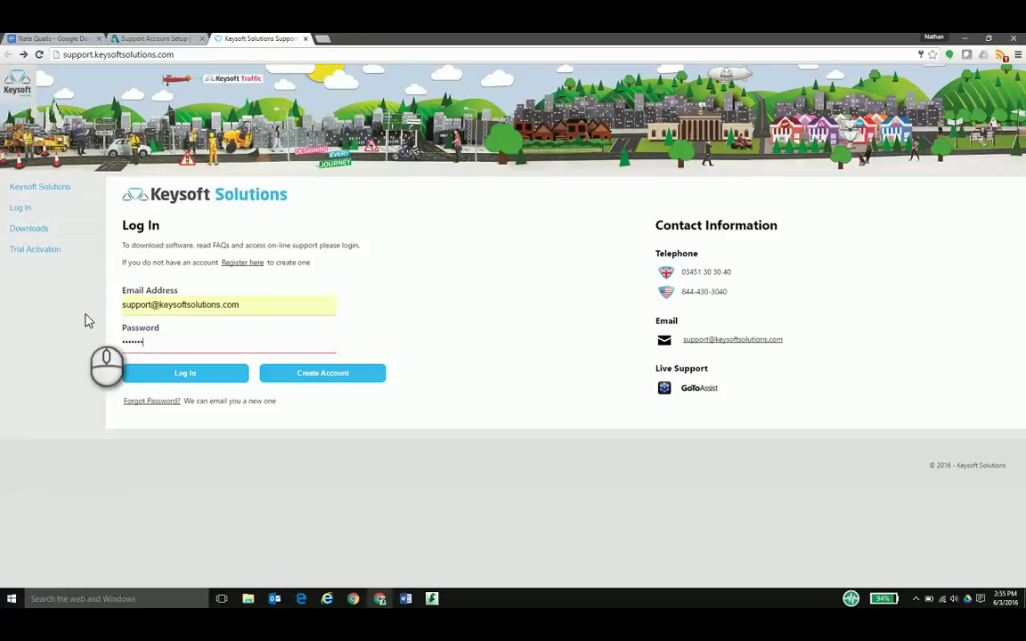
pyautogui.click(192, 376)
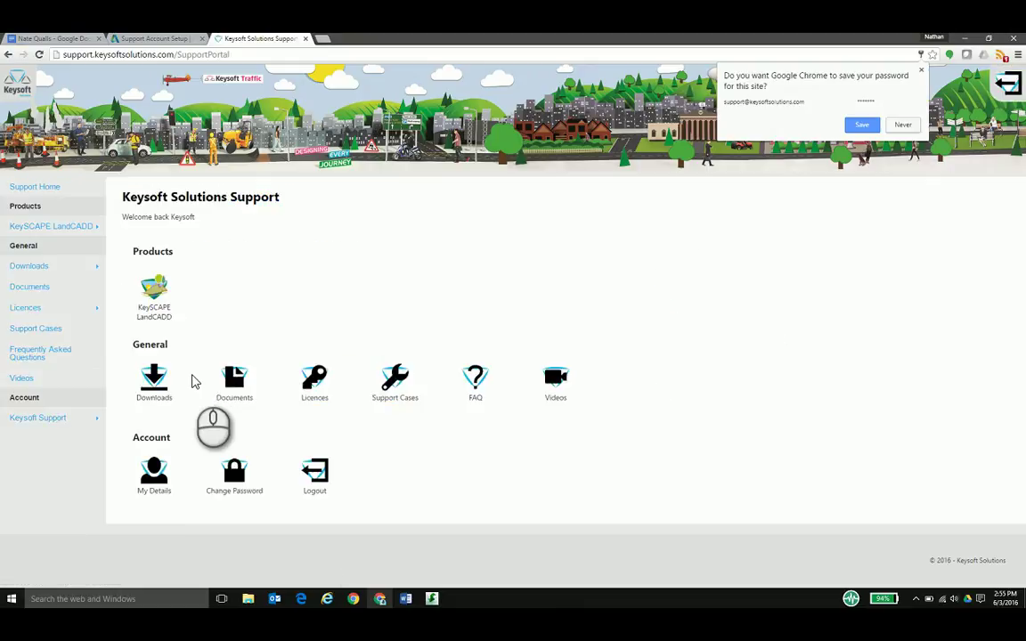
# - Decline Chrome's offer to save the portal password
pyautogui.click(922, 70)
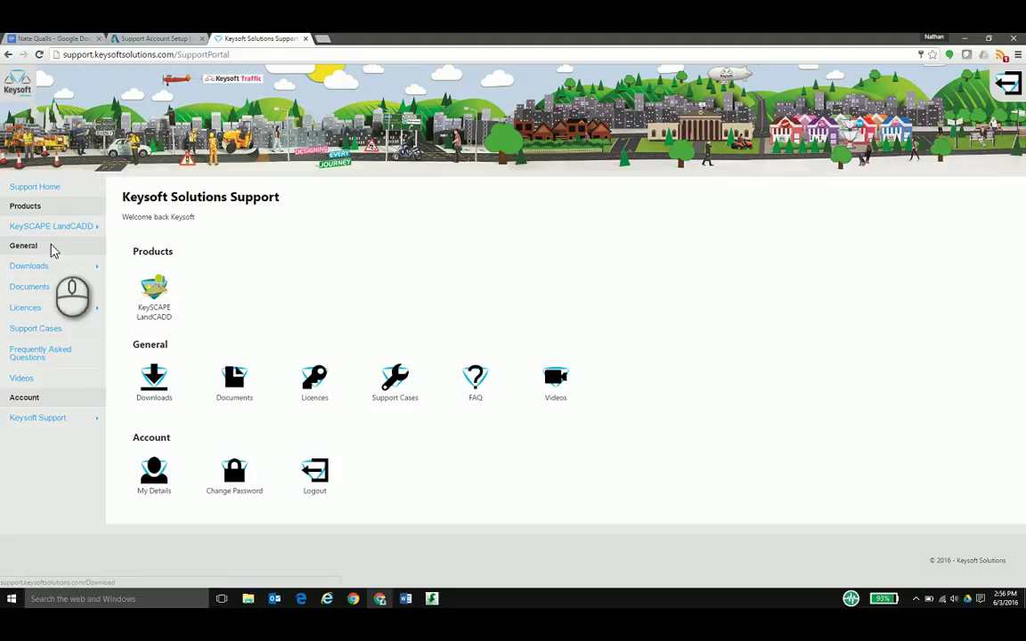
# - From the KeySCAPE LandCADD Downloads page, save the 11.0.0 64-bit installer to Downloads
pyautogui.click(149, 229)
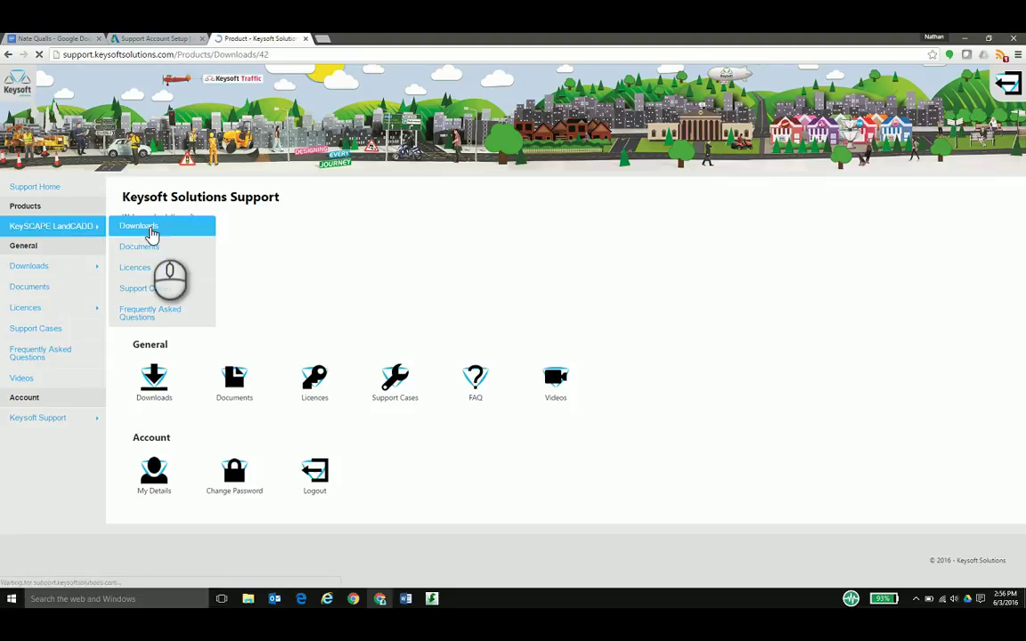
pyautogui.scroll(-1, 375, 296)
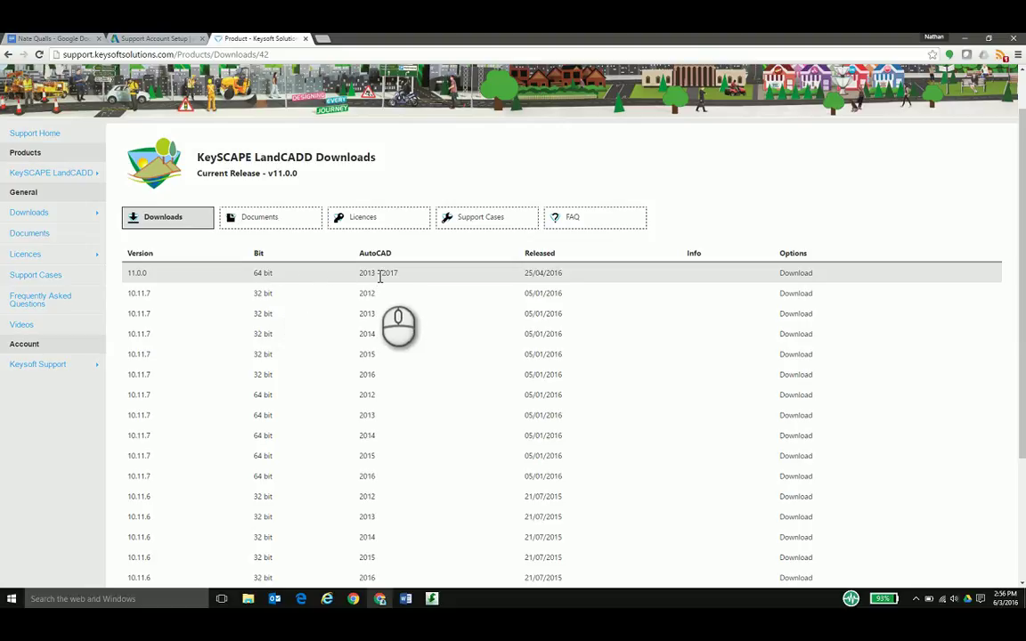
pyautogui.click(796, 278)
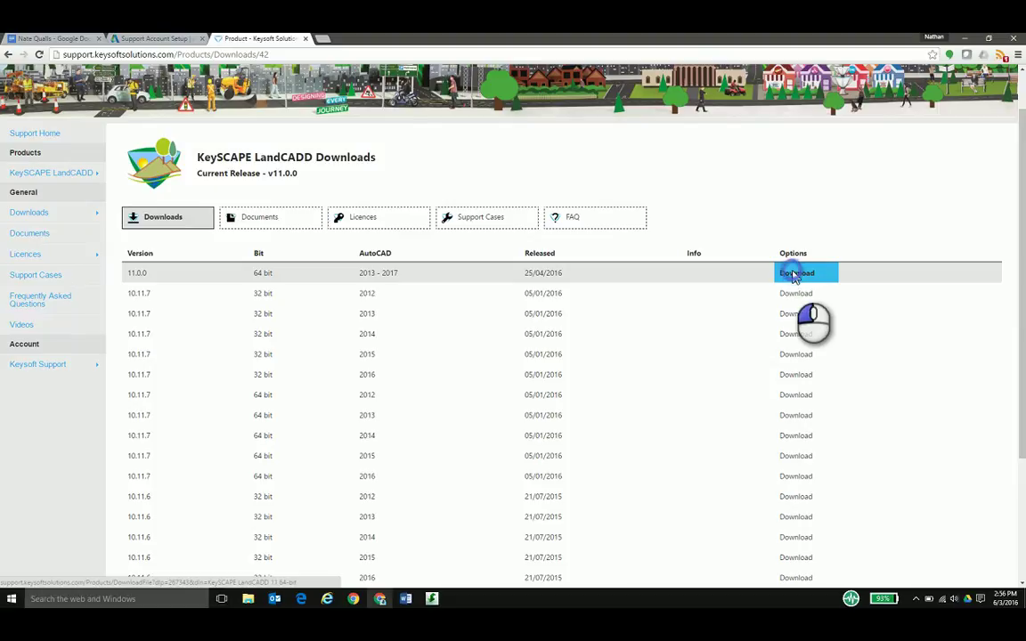
pyautogui.click(794, 276)
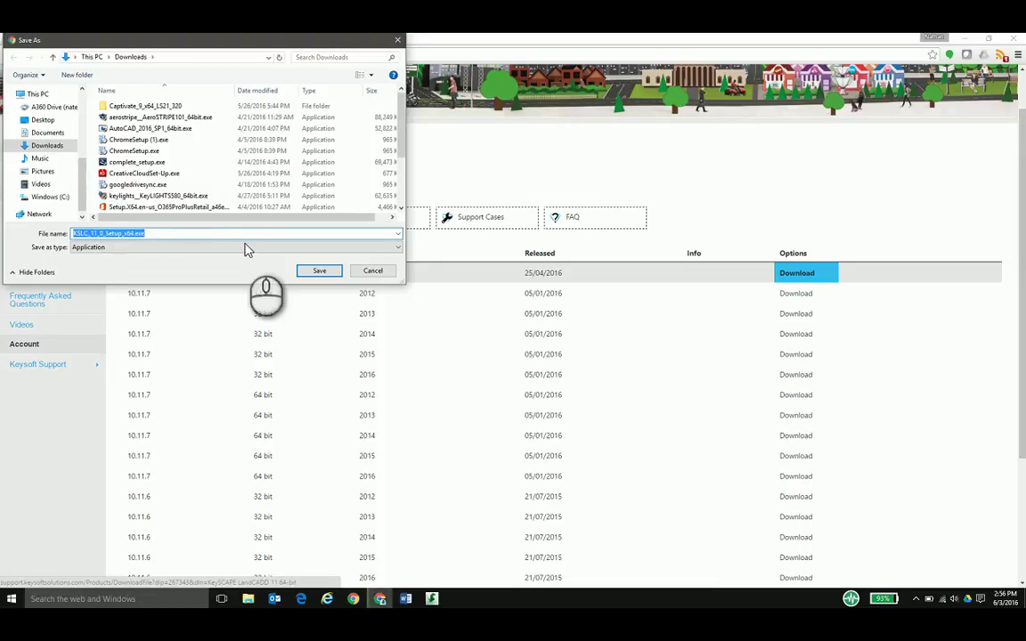
pyautogui.click(374, 271)
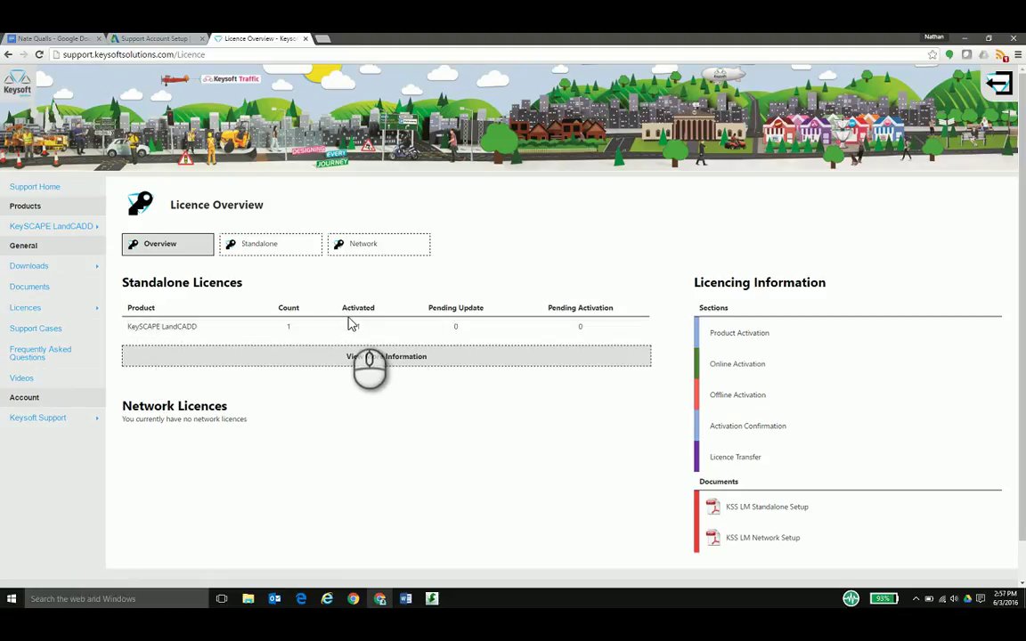
# - Show the Standalone Licences details with the KeySCAPE LandCADD activation code
pyautogui.click(367, 359)
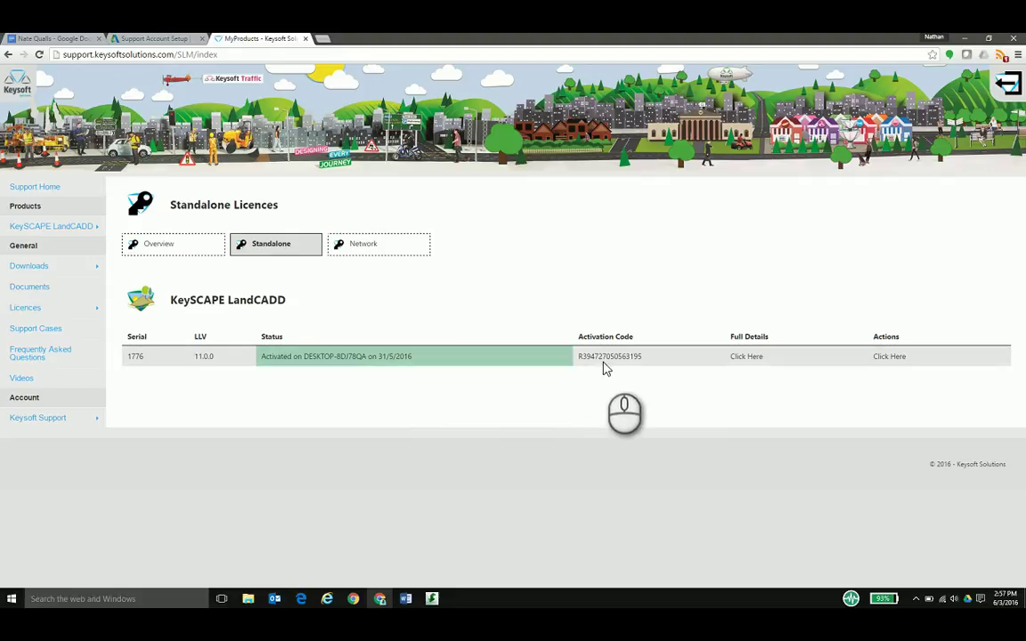
pyautogui.click(750, 361)
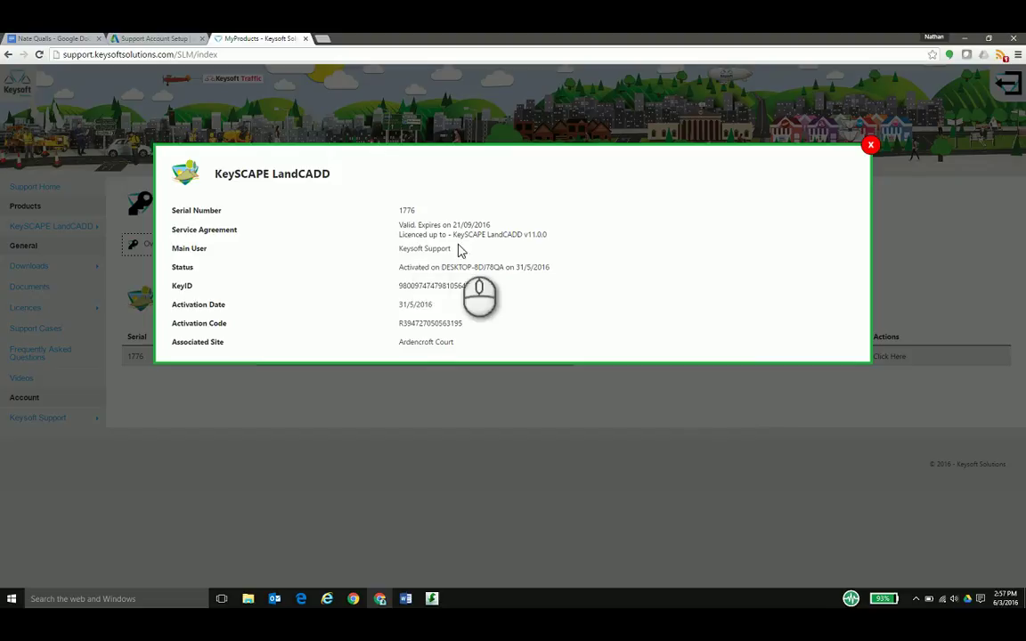
pyautogui.click(869, 146)
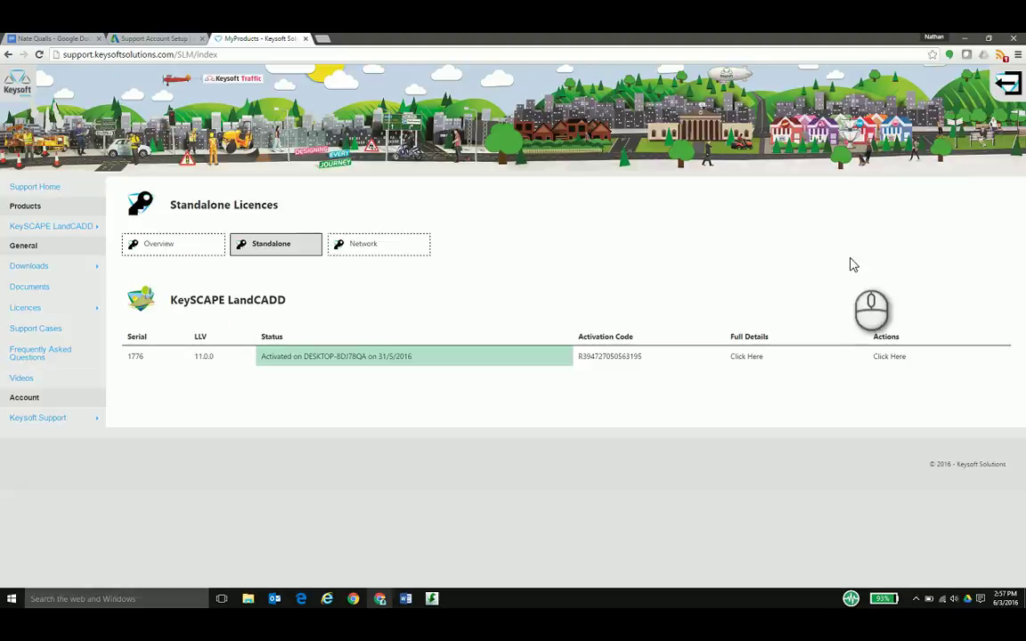
pyautogui.click(891, 357)
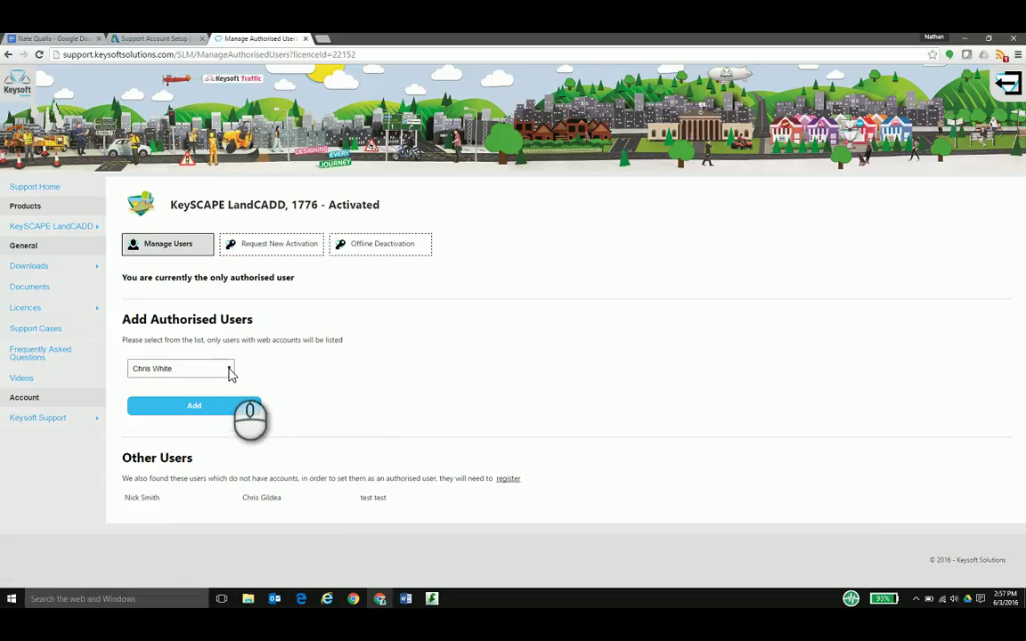
pyautogui.click(229, 370)
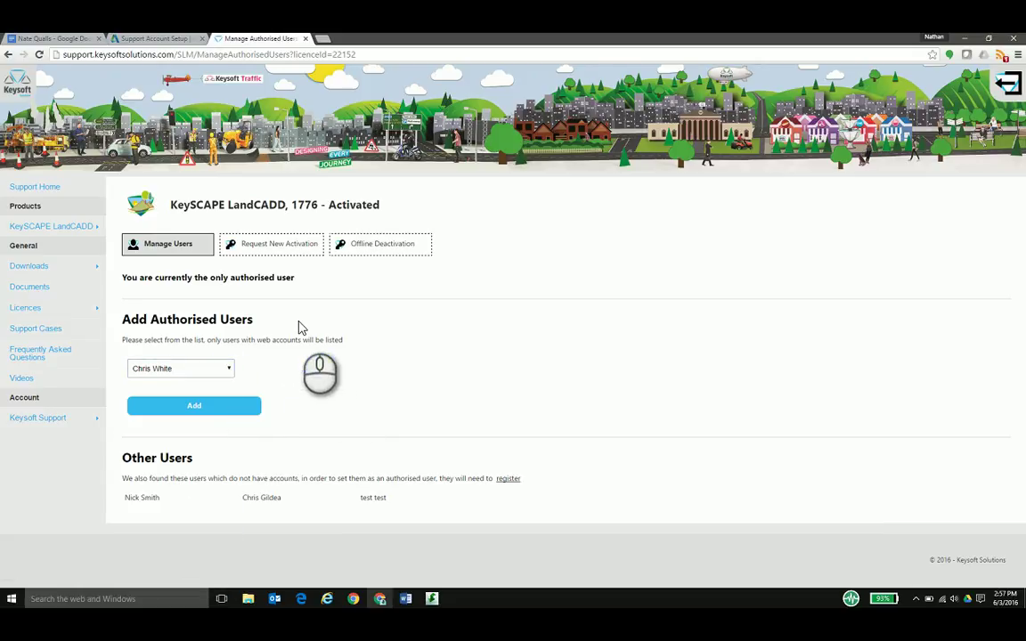
pyautogui.click(8, 54)
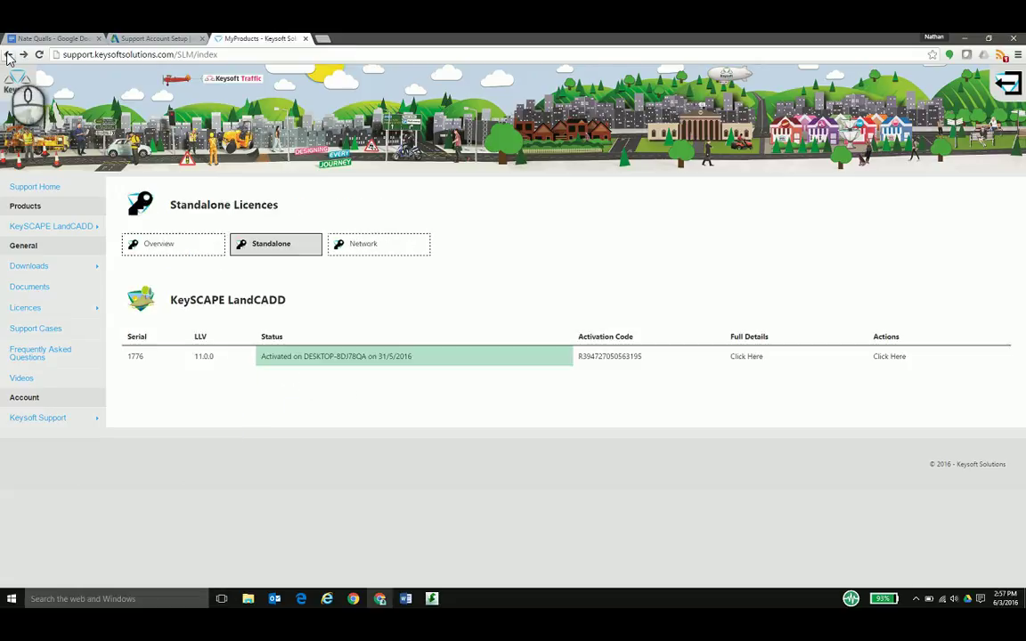